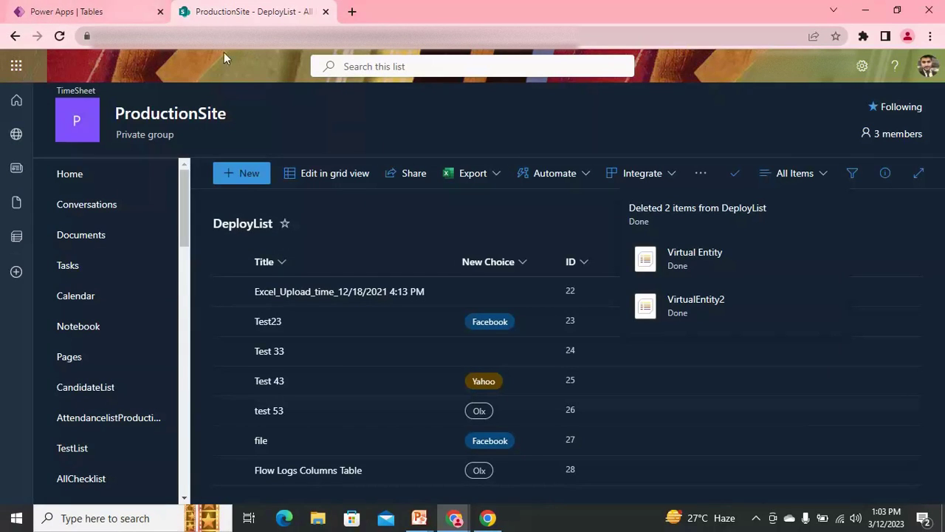
# Step: Switch to Power Apps and start a new table from external data using the first SharePoint connection
pyautogui.click(89, 16)
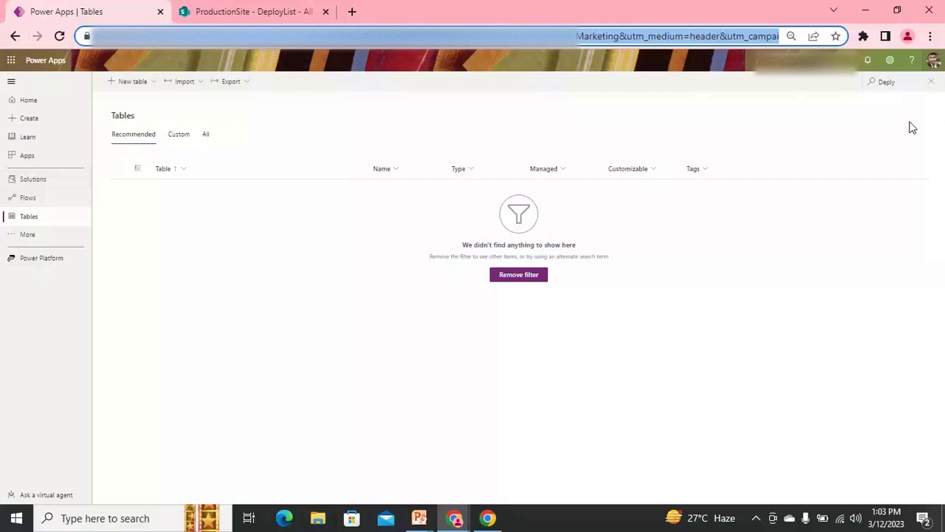
pyautogui.click(18, 220)
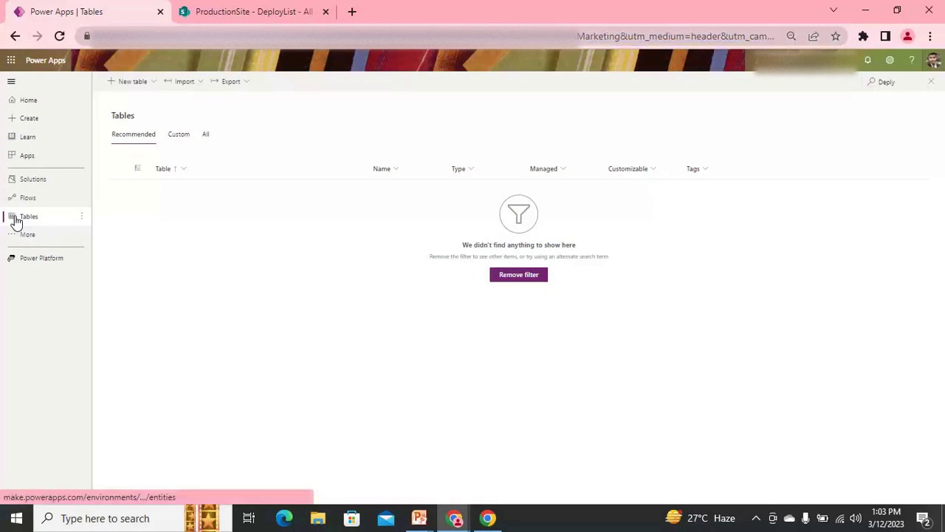
pyautogui.click(145, 87)
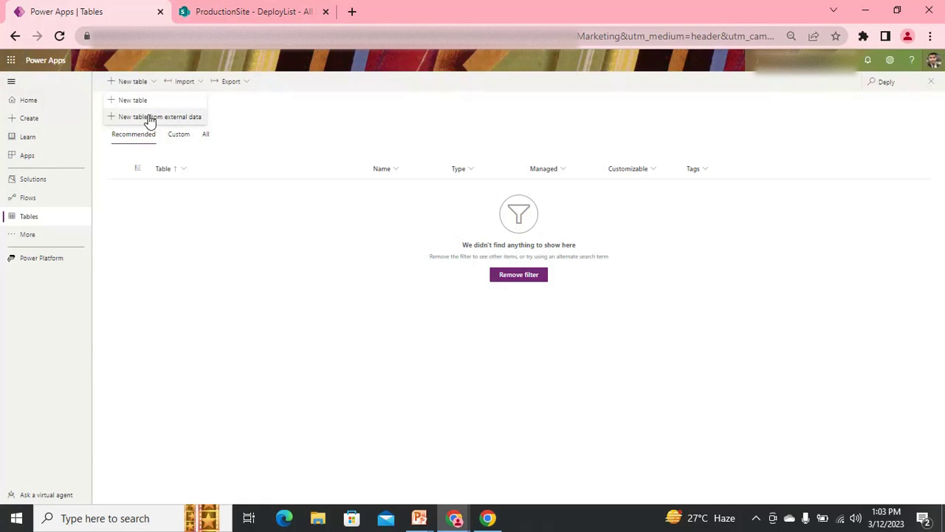
pyautogui.click(157, 121)
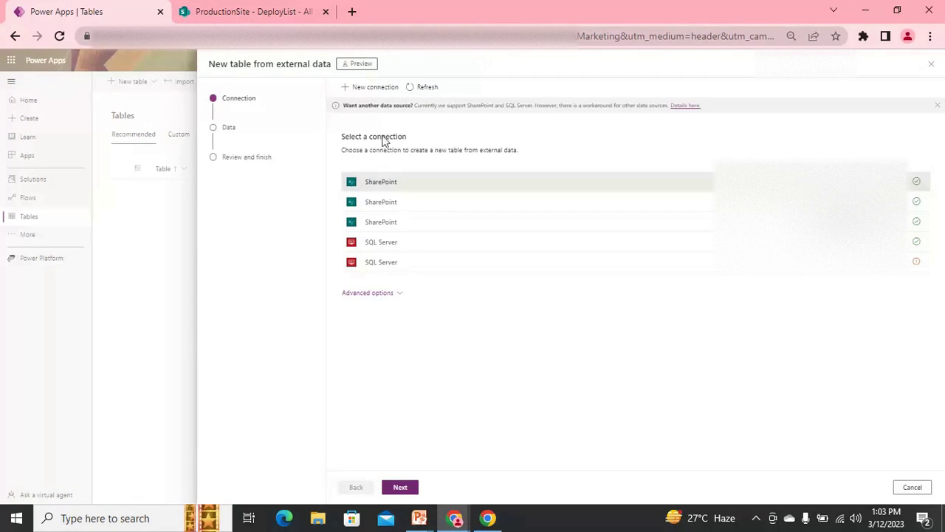
pyautogui.click(373, 186)
pyautogui.click(400, 488)
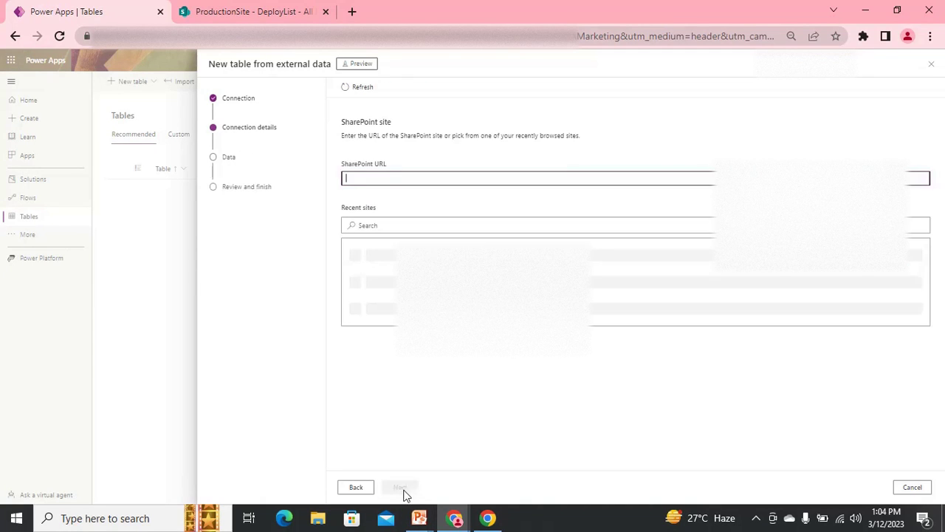
# Step: Choose the recent site ProductionSite as the SharePoint site for the new table
pyautogui.click(380, 177)
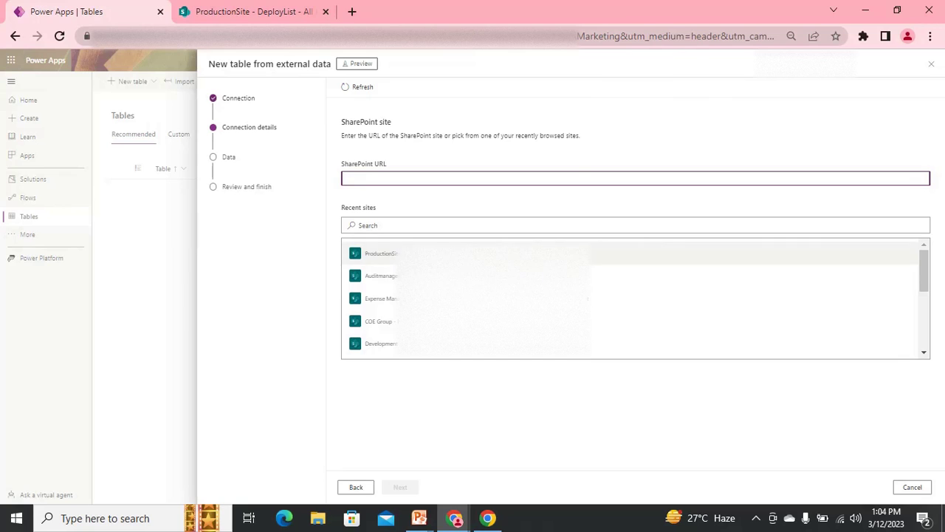
pyautogui.click(708, 257)
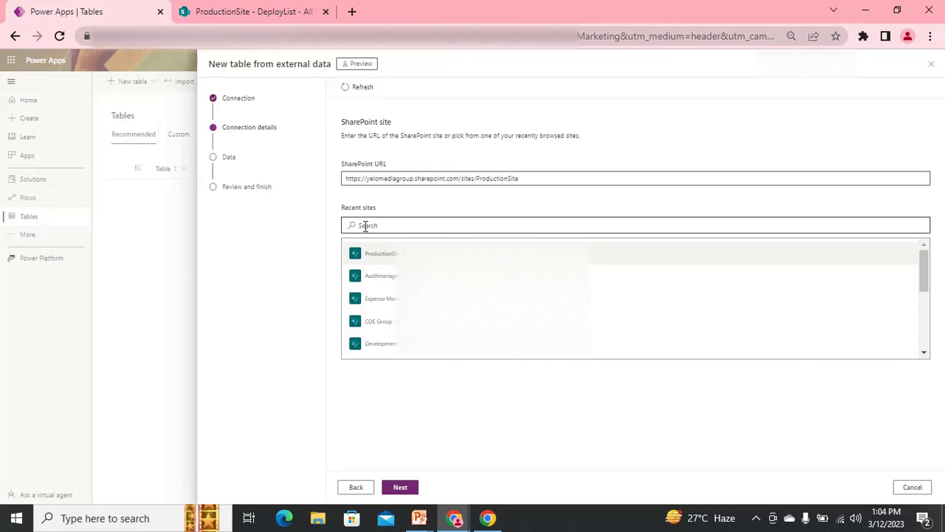
pyautogui.click(401, 490)
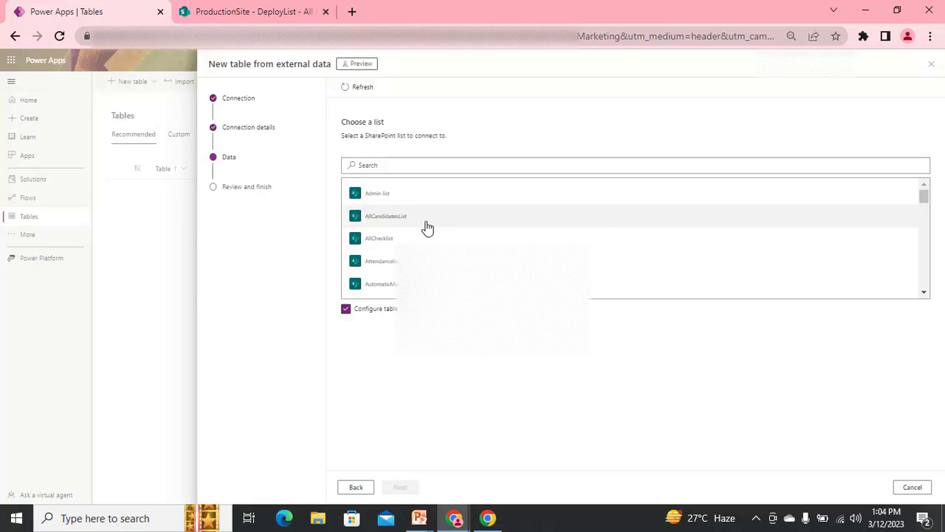
# Step: Search the site's lists for "Depl" and choose DeployList as the table's data source
pyautogui.click(248, 11)
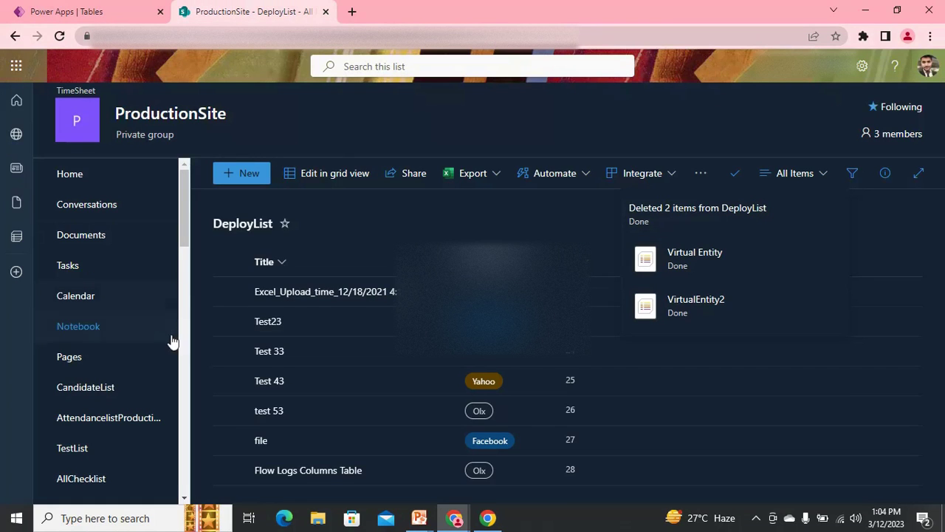
pyautogui.click(68, 11)
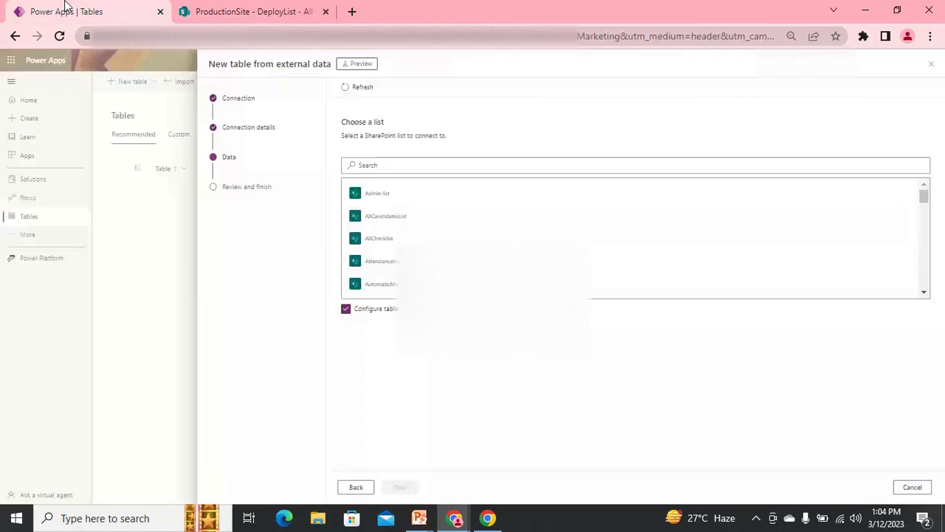
pyautogui.click(392, 164)
pyautogui.write('D')
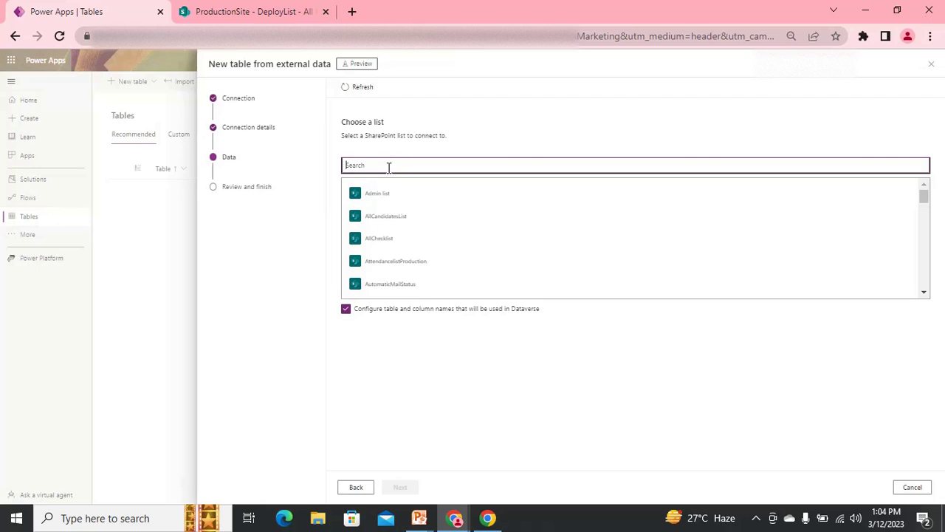
pyautogui.write('epl')
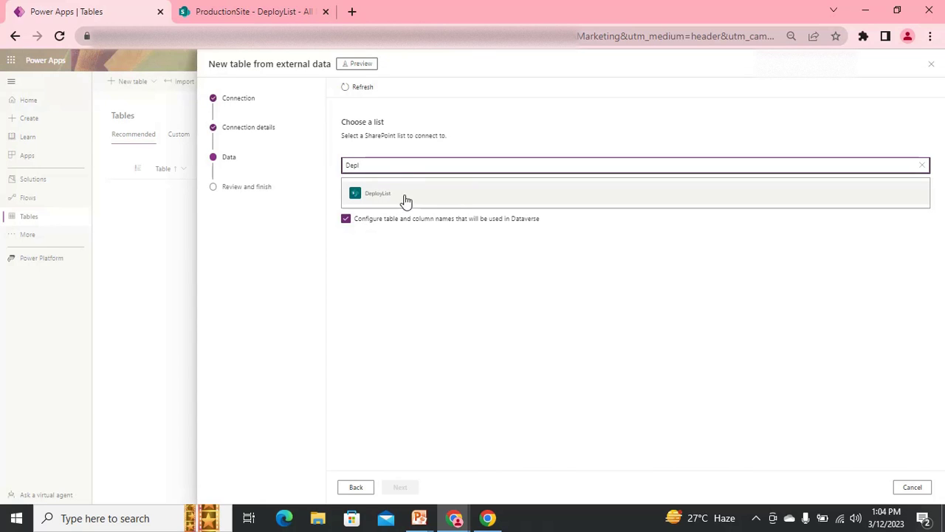
pyautogui.click(404, 198)
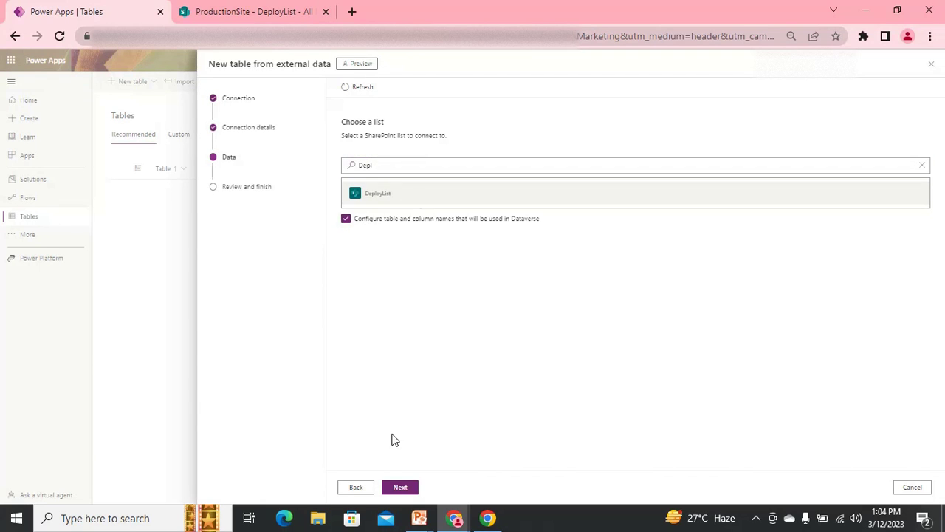
pyautogui.click(405, 490)
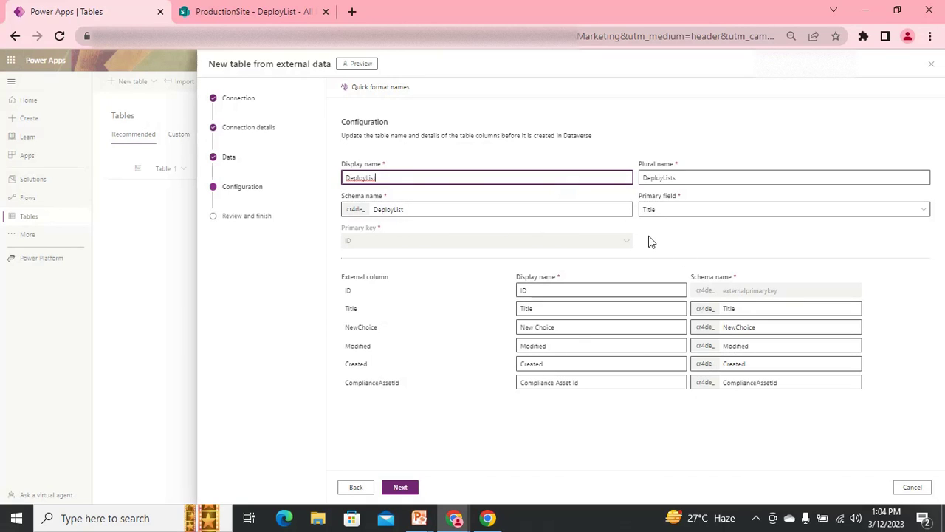
# Step: Examine how the external columns of DeployList map to display names in the table configuration
pyautogui.moveTo(353, 291); pyautogui.dragTo(343, 328)
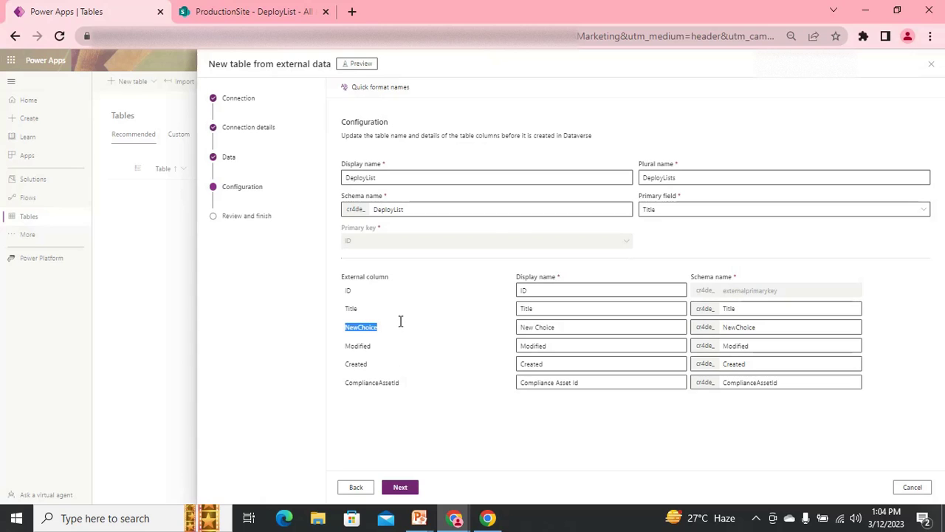
pyautogui.click(356, 308)
pyautogui.moveTo(357, 311); pyautogui.dragTo(406, 320)
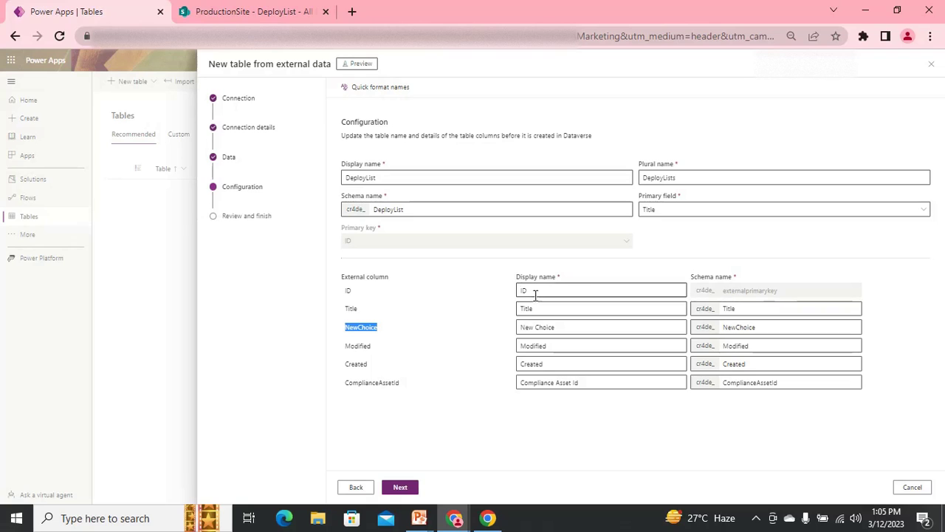
pyautogui.moveTo(536, 293); pyautogui.dragTo(494, 291)
pyautogui.moveTo(551, 308); pyautogui.dragTo(511, 307)
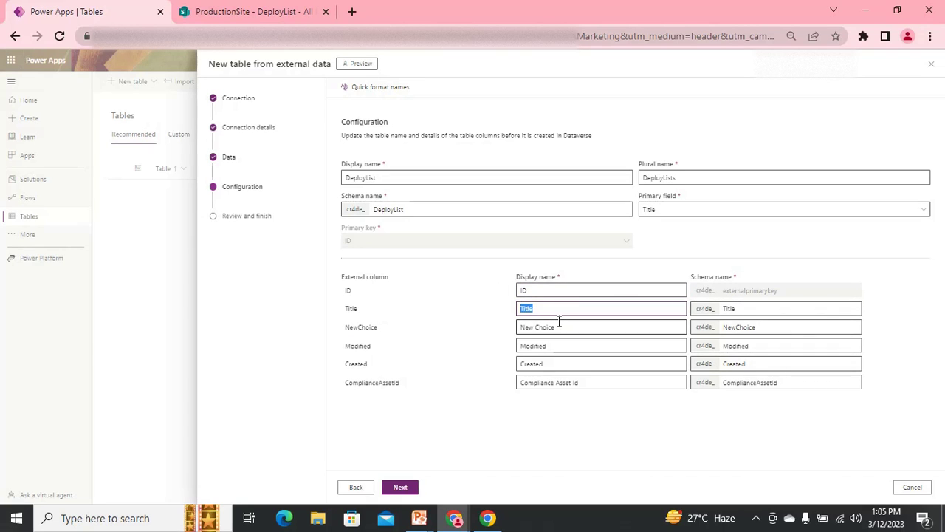
pyautogui.moveTo(564, 327); pyautogui.dragTo(517, 328)
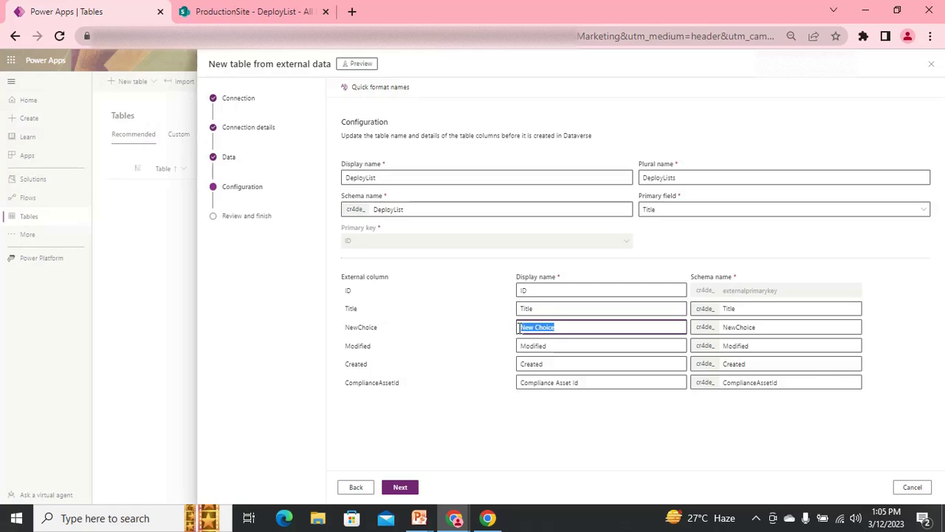
pyautogui.moveTo(566, 346); pyautogui.dragTo(507, 341)
pyautogui.moveTo(373, 345); pyautogui.dragTo(353, 340)
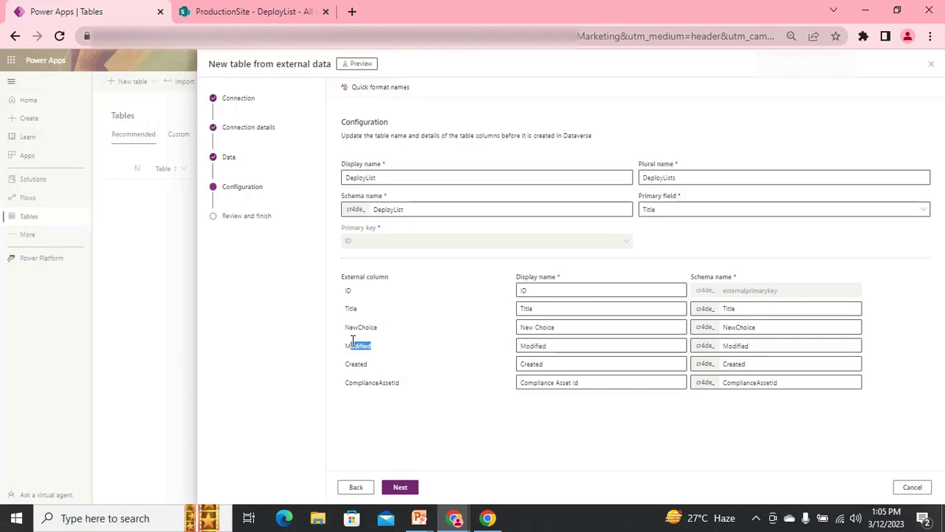
pyautogui.moveTo(533, 364); pyautogui.dragTo(512, 367)
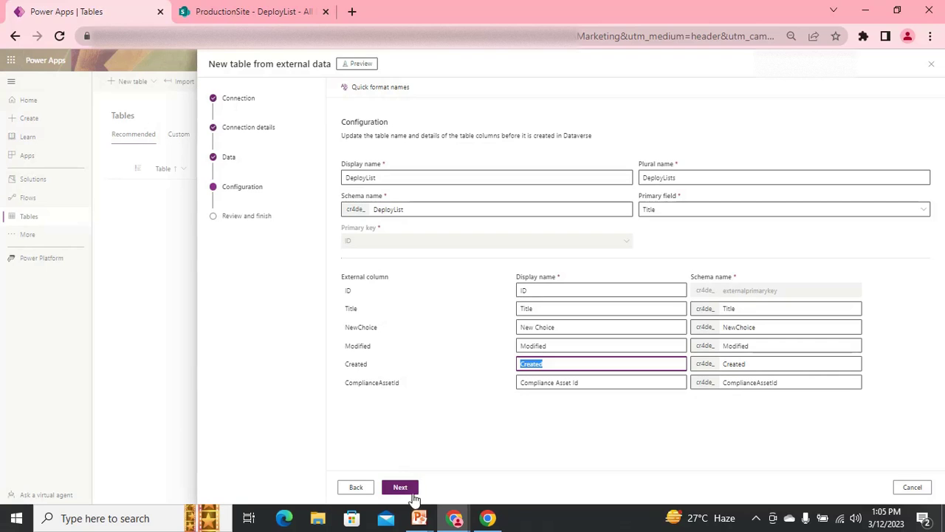
# Step: Accept the DeployList table configuration and finish the wizard to create the virtual table
pyautogui.click(407, 489)
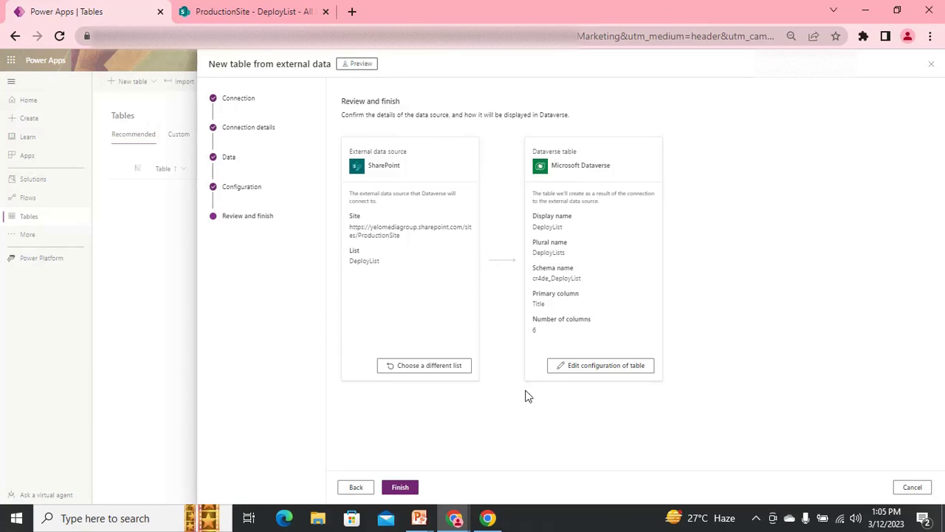
pyautogui.click(606, 369)
pyautogui.click(400, 487)
pyautogui.click(400, 488)
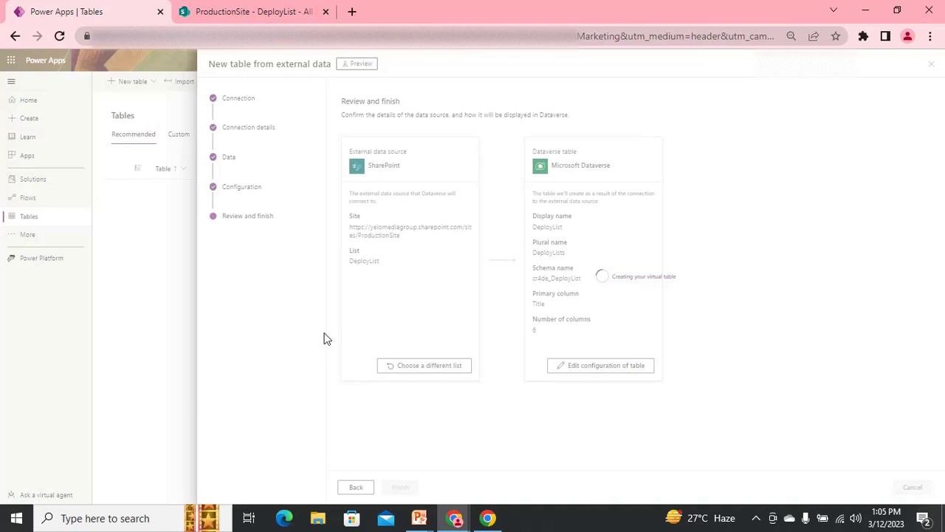
# Step: Switch to the DeployList in SharePoint and select all its items, from Excel_Upload_time to Flow Logs Columns Table
pyautogui.click(250, 11)
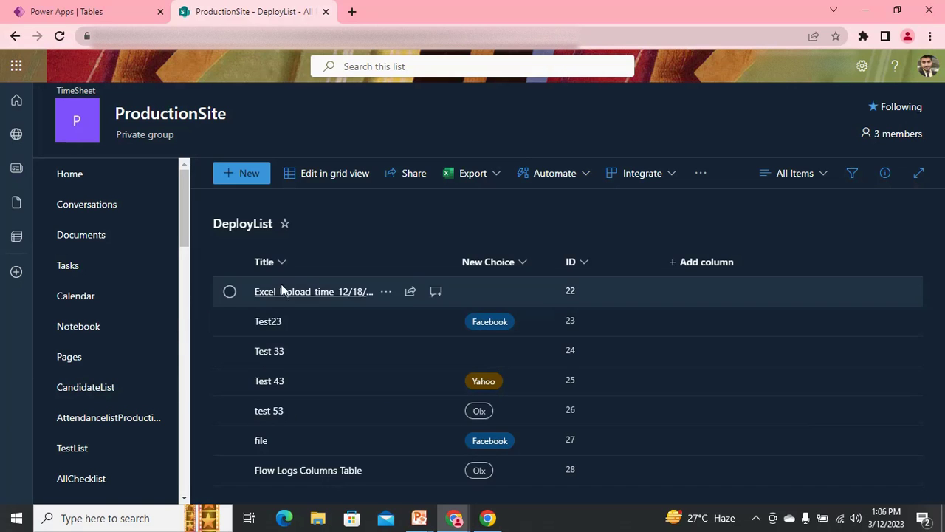
pyautogui.click(230, 291)
pyautogui.click(230, 321)
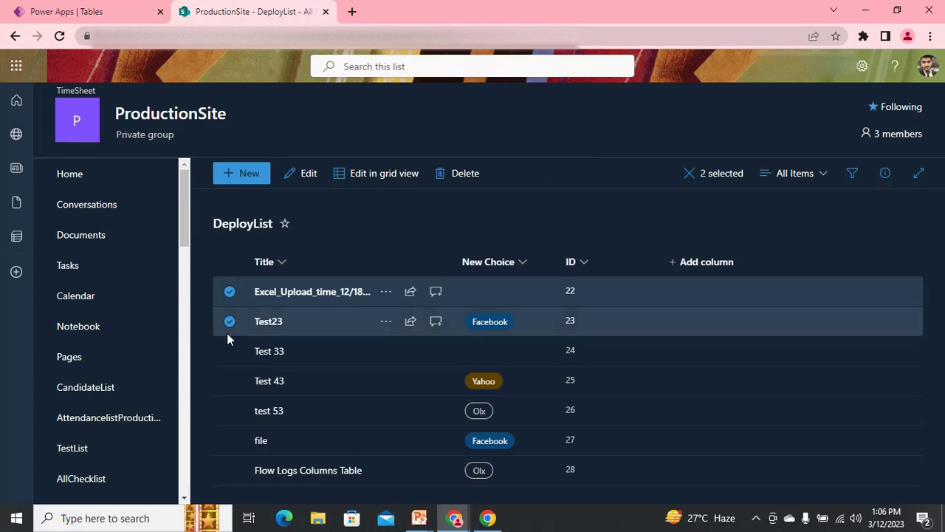
pyautogui.click(230, 351)
pyautogui.click(230, 381)
pyautogui.click(230, 410)
pyautogui.click(230, 440)
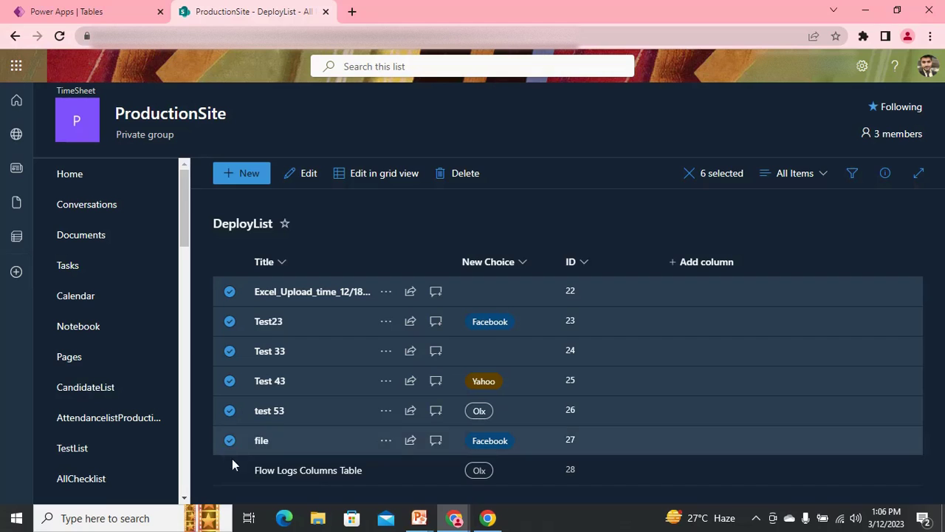
pyautogui.click(230, 470)
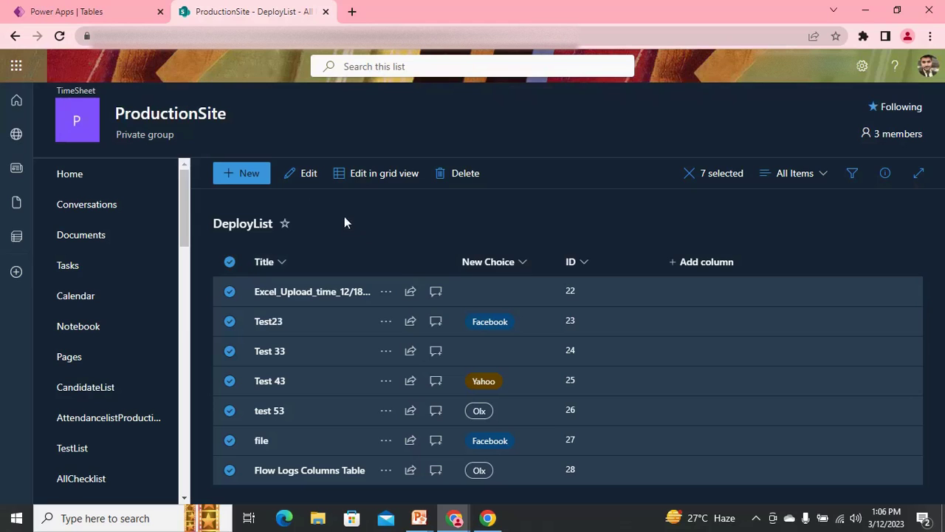
# Step: Check in Power Apps whether the DeployList virtual table has been created
pyautogui.click(65, 9)
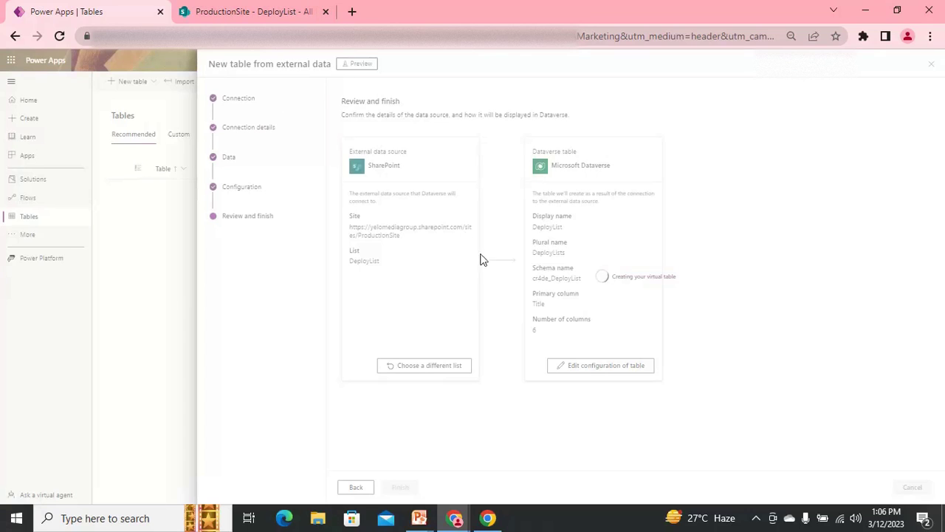
pyautogui.click(259, 11)
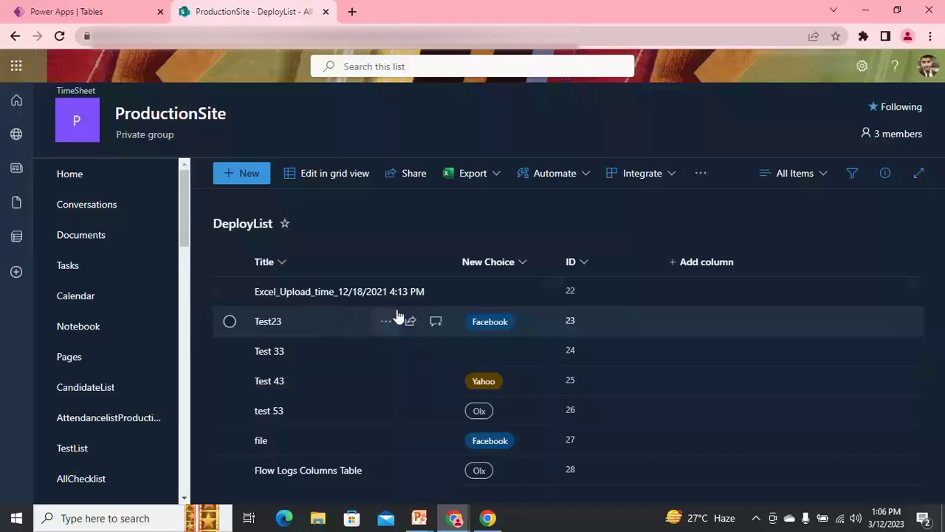
pyautogui.click(120, 7)
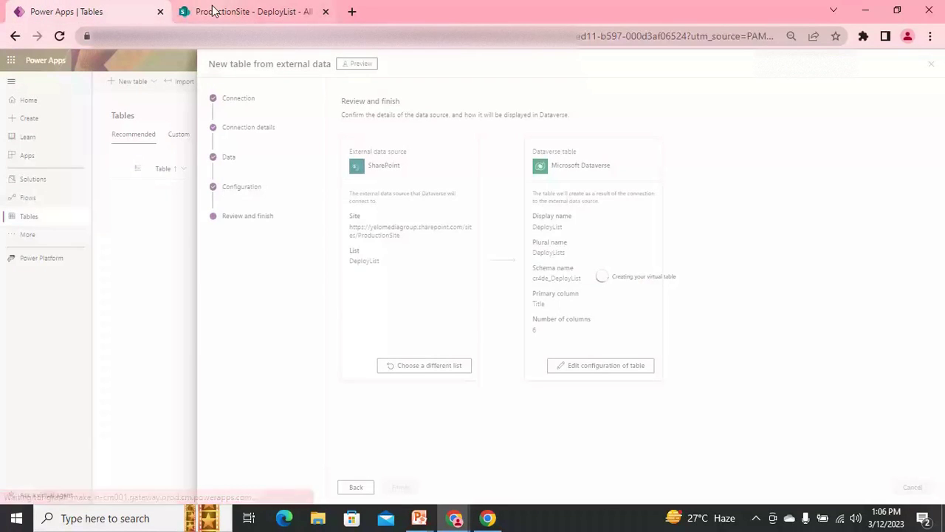
pyautogui.click(212, 11)
pyautogui.click(92, 7)
pyautogui.click(209, 9)
pyautogui.click(102, 6)
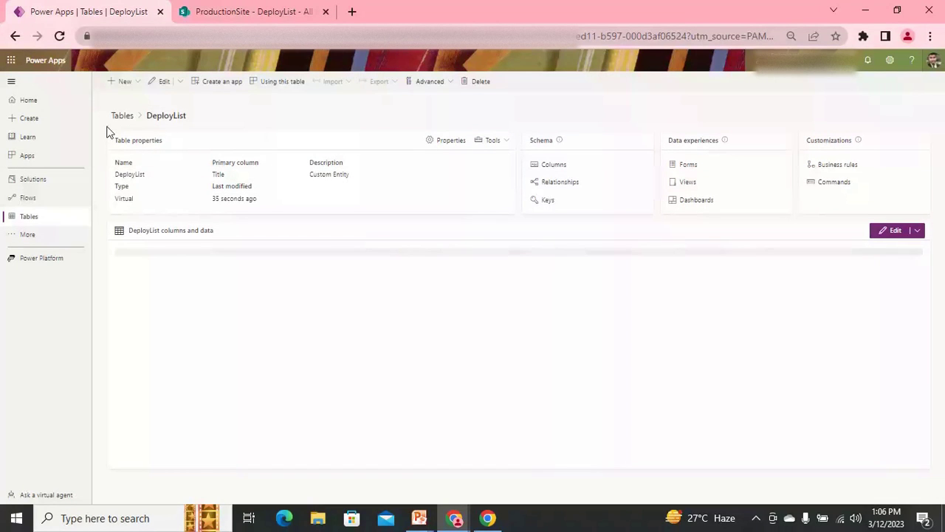
# Step: Compare the rows of the DeployList table in Power Apps with the items in the SharePoint list
pyautogui.moveTo(194, 121); pyautogui.dragTo(147, 119)
pyautogui.click(243, 11)
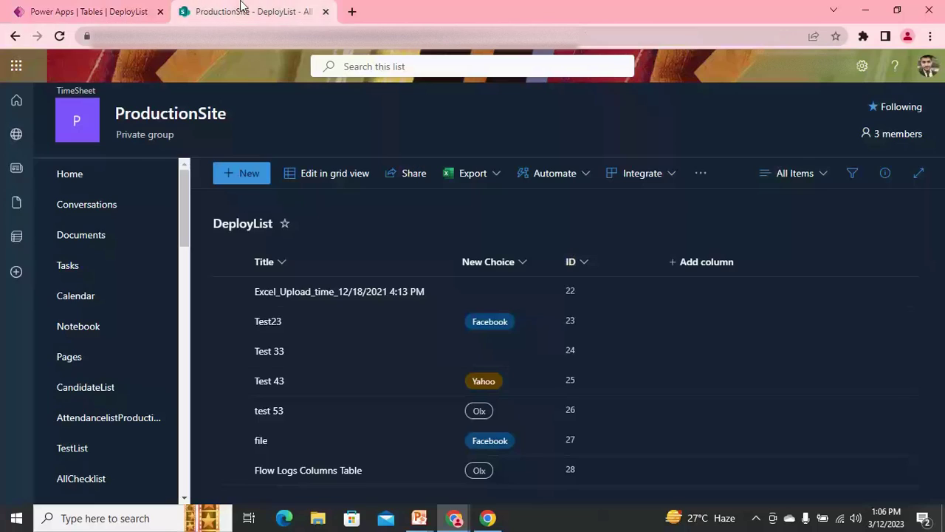
pyautogui.click(89, 11)
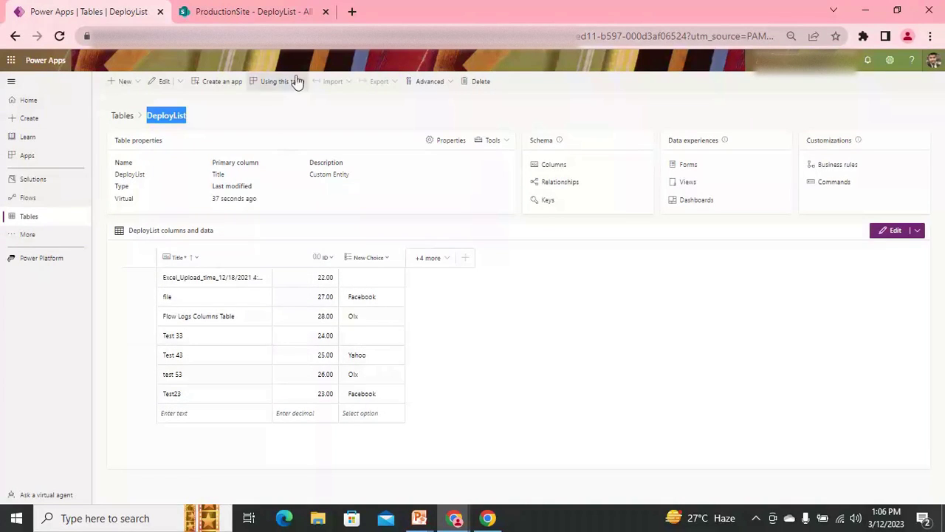
pyautogui.click(269, 9)
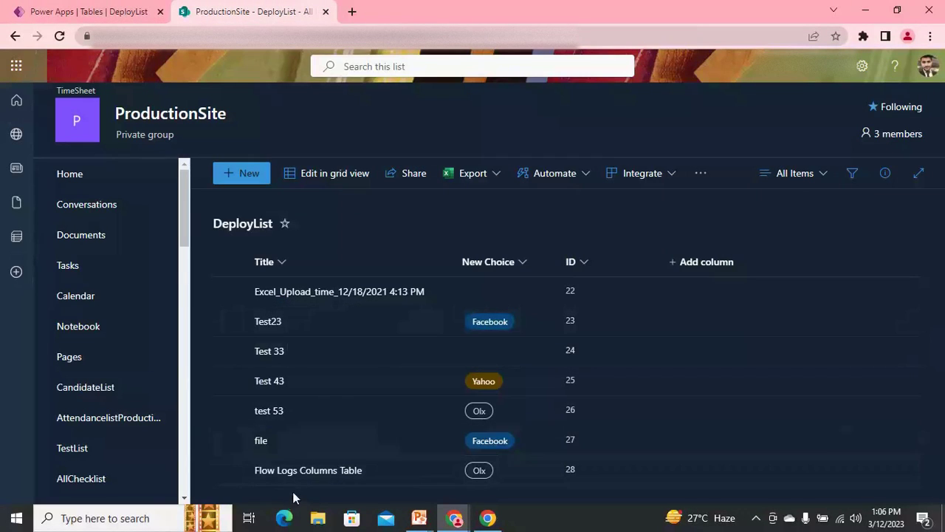
pyautogui.click(118, 11)
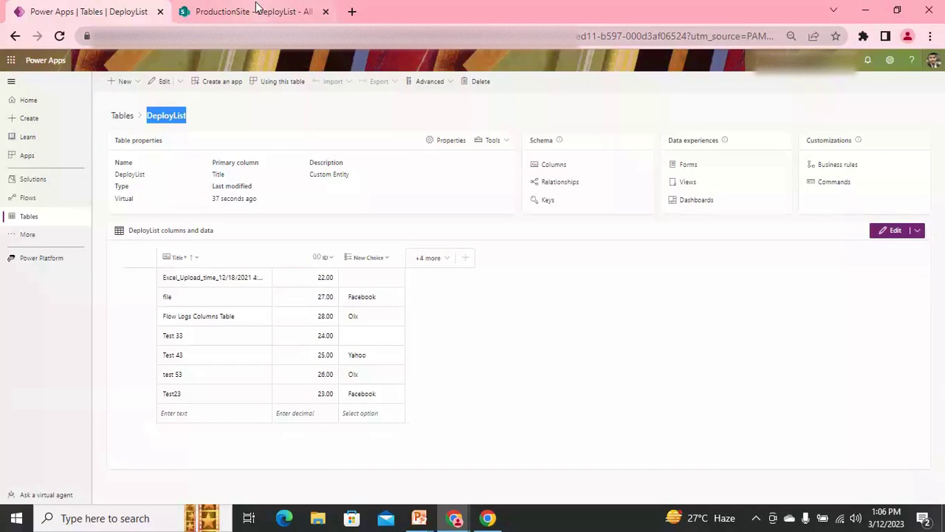
pyautogui.moveTo(257, 7)
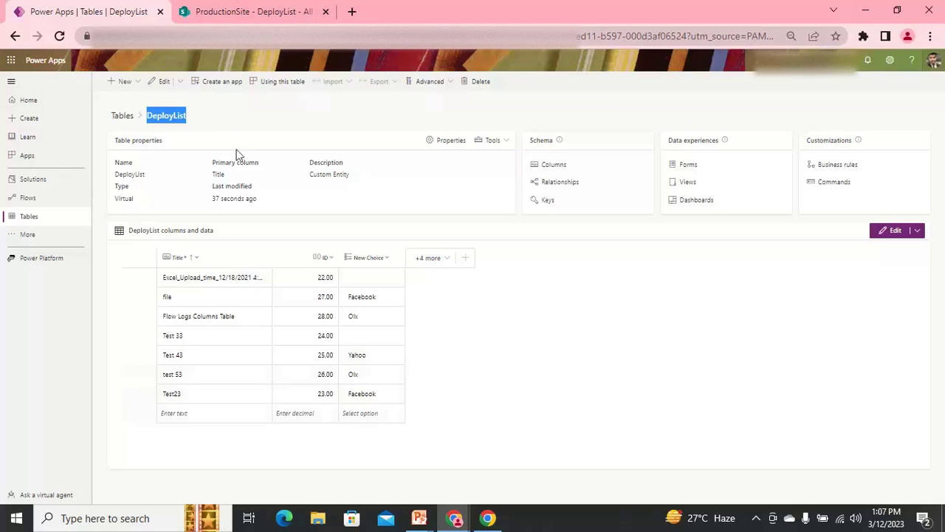
# Step: Add a new row titled TestVirtualEntity to the DeployList virtual table
pyautogui.click(205, 414)
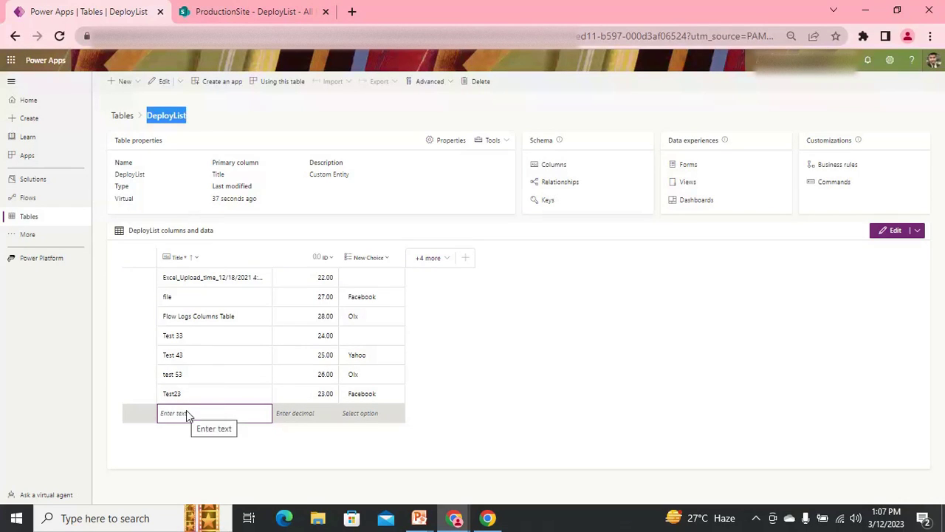
pyautogui.click(187, 411)
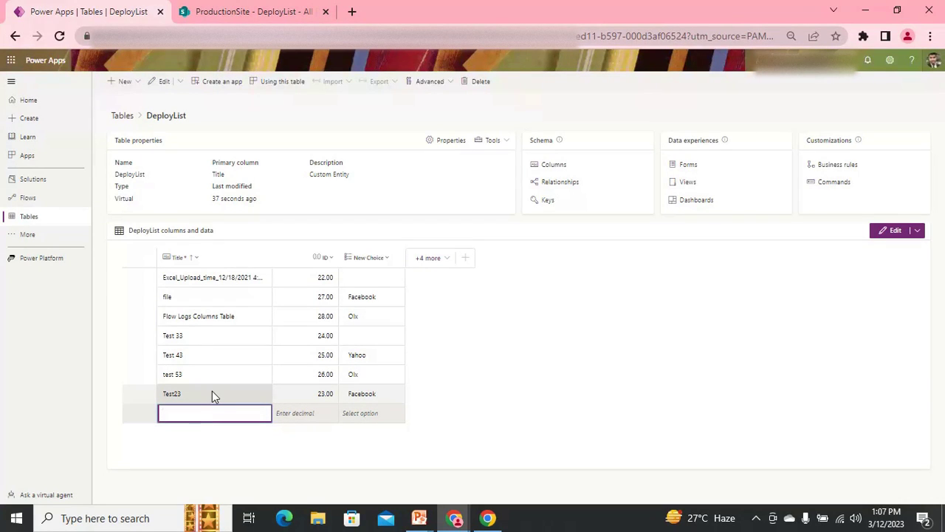
pyautogui.write('TestVirtualEntity')
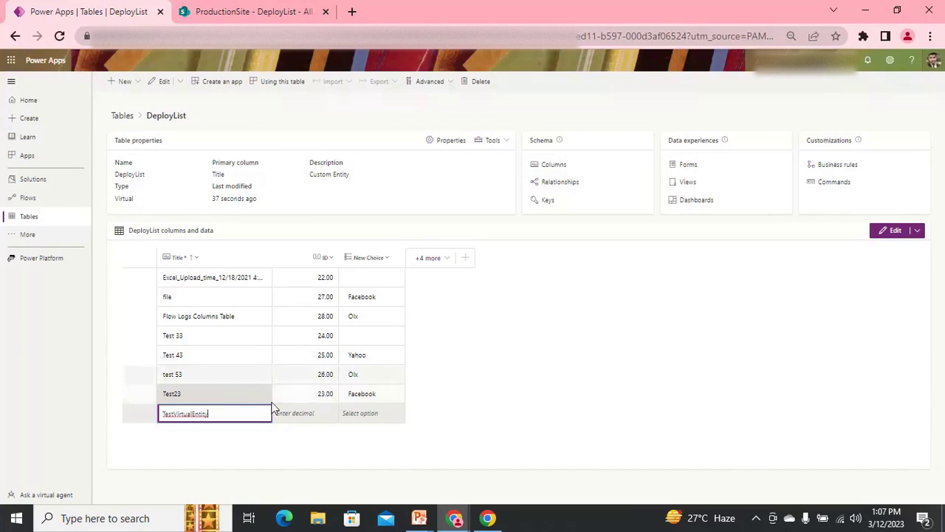
pyautogui.click(374, 415)
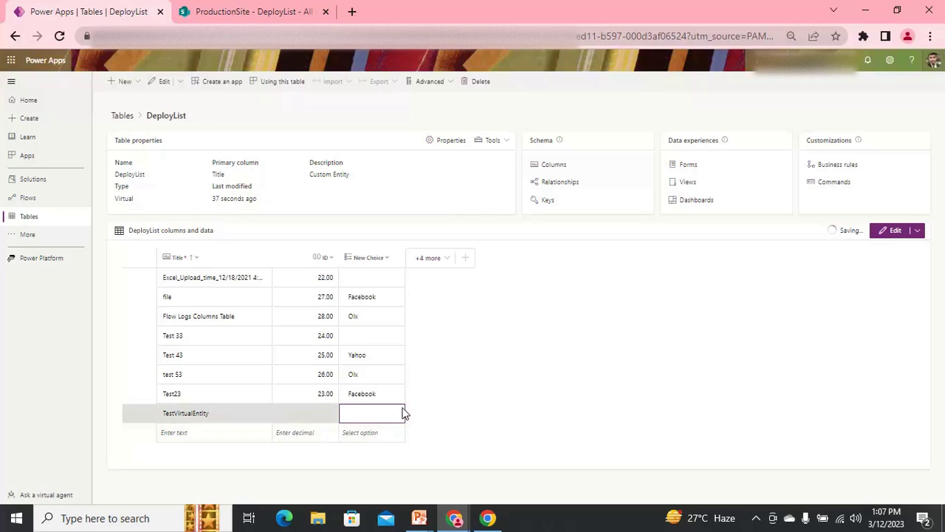
# Step: Set the New Choice value of the TestVirtualEntity row to Yahoo
pyautogui.click(400, 417)
pyautogui.click(367, 430)
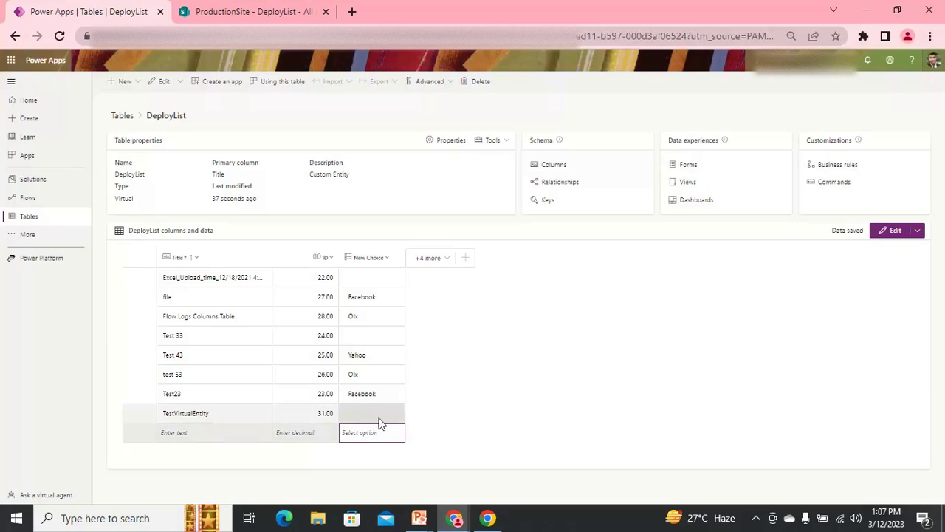
pyautogui.click(380, 418)
pyautogui.click(392, 400)
pyautogui.click(372, 416)
pyautogui.click(372, 419)
pyautogui.click(360, 418)
pyautogui.click(401, 417)
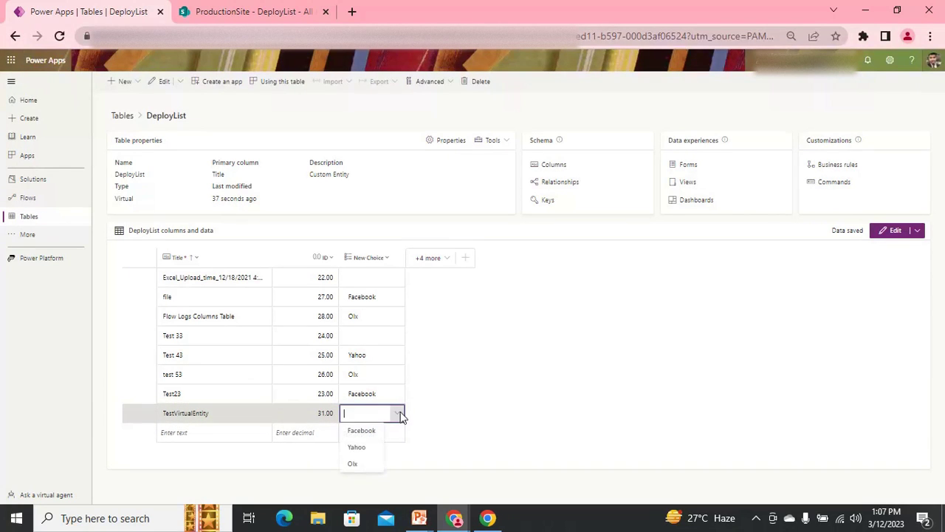
pyautogui.click(358, 449)
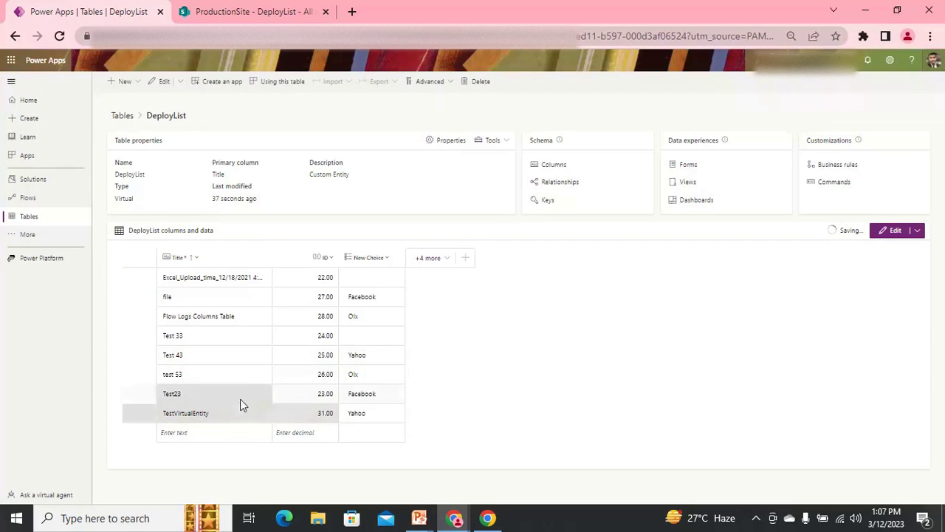
# Step: Switch to the DeployList in SharePoint and refresh it to check for the TestVirtualEntity item
pyautogui.click(253, 11)
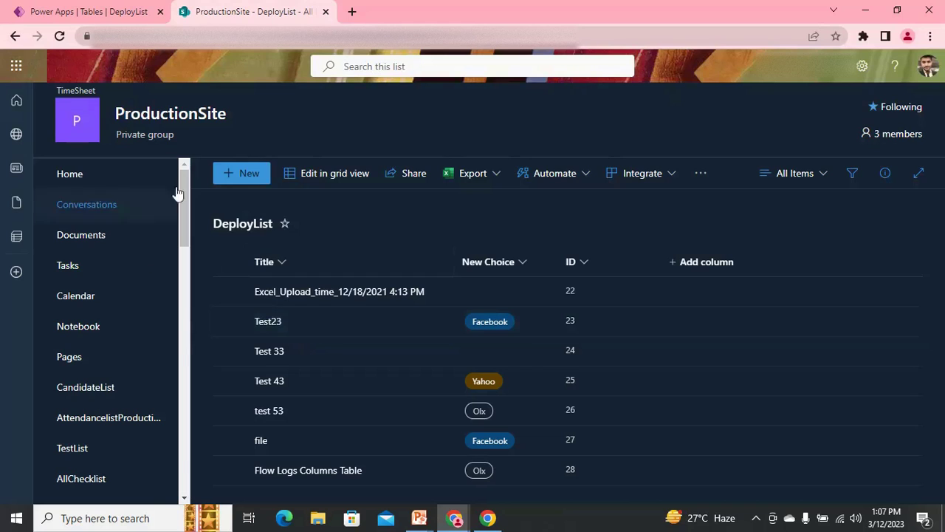
pyautogui.click(59, 35)
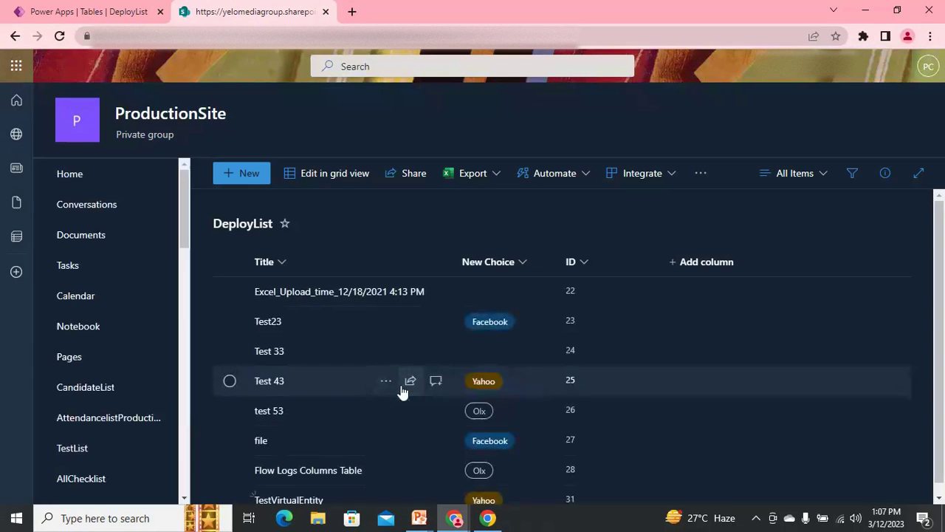
# Step: Delete the TestVirtualEntity item from the SharePoint DeployList and confirm sending it to the recycle bin
pyautogui.click(331, 490)
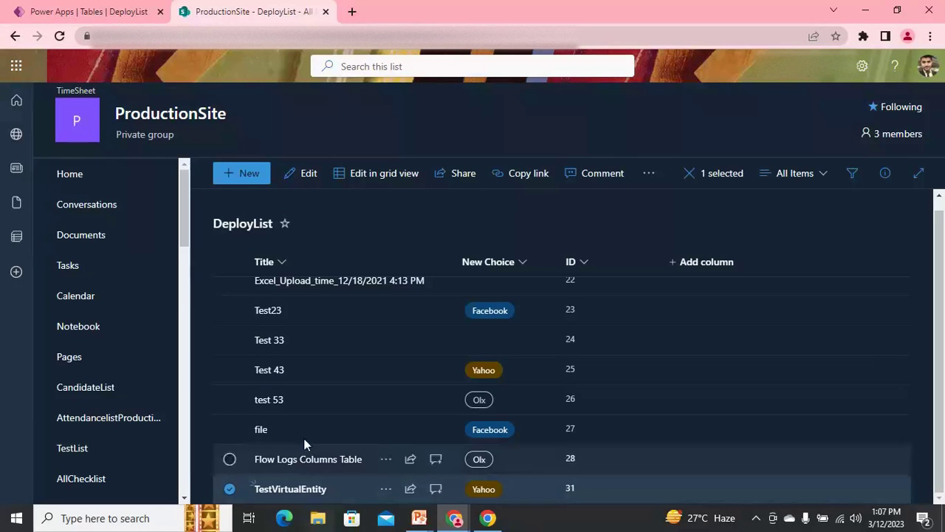
pyautogui.click(44, 11)
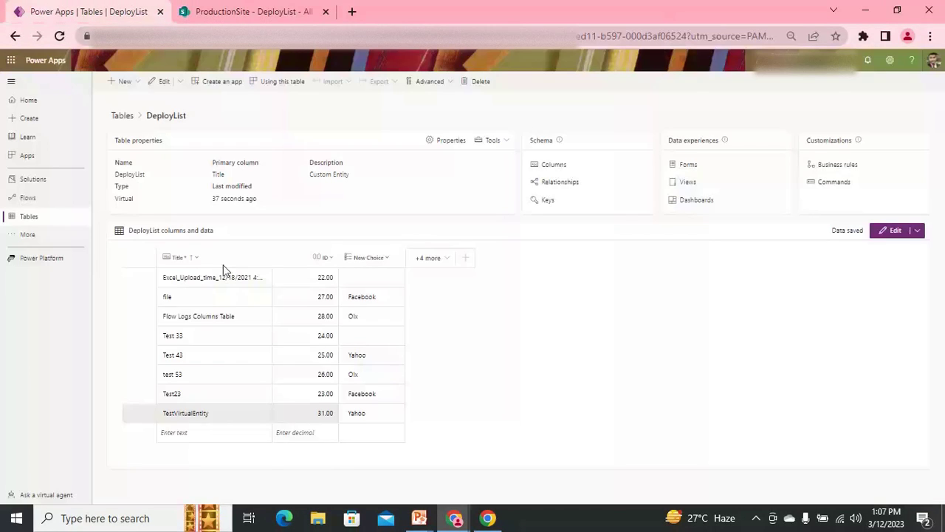
pyautogui.click(226, 11)
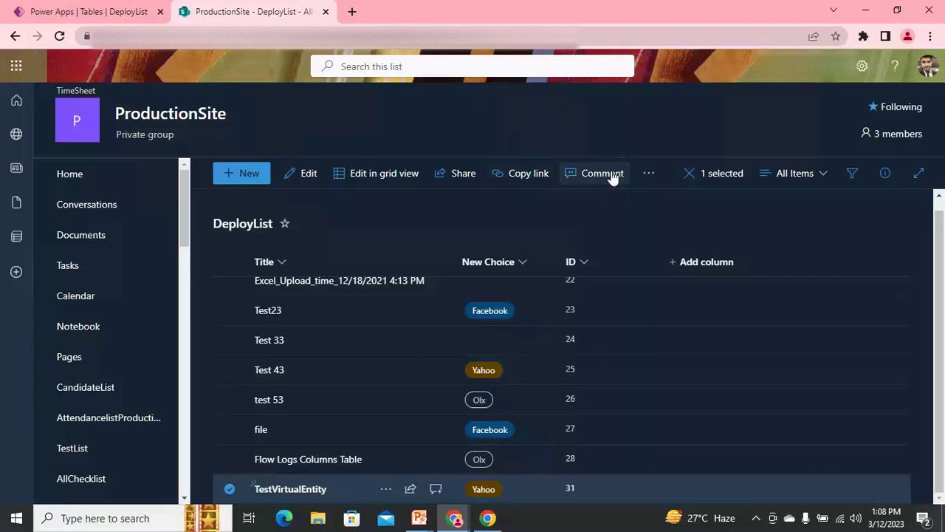
pyautogui.click(648, 178)
pyautogui.click(687, 206)
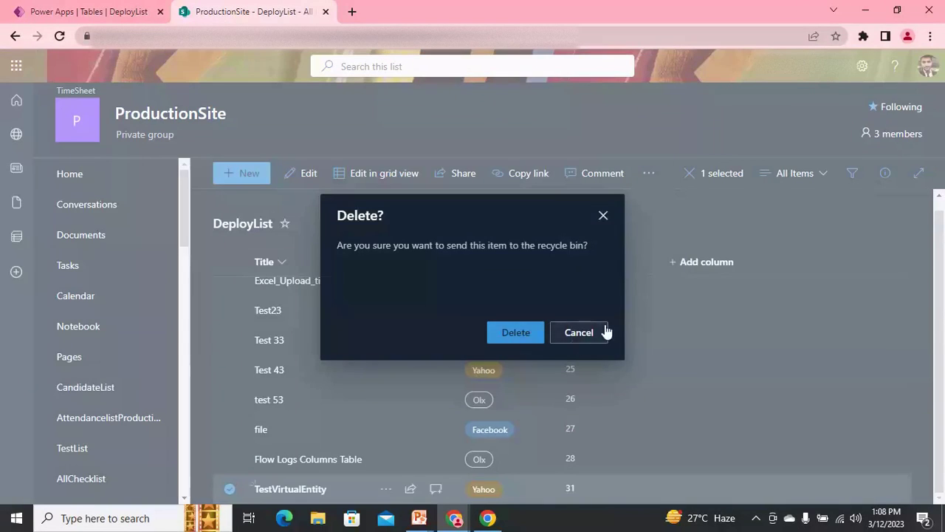
pyautogui.click(527, 333)
# Step: Switch to Power Apps and reload the DeployList table to check whether the TestVirtualEntity row is still there
pyautogui.click(82, 11)
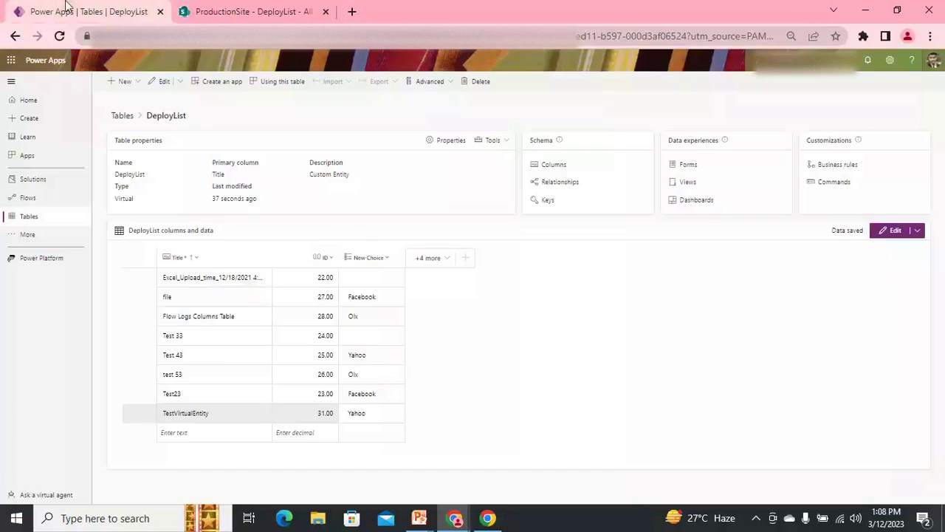
pyautogui.click(59, 35)
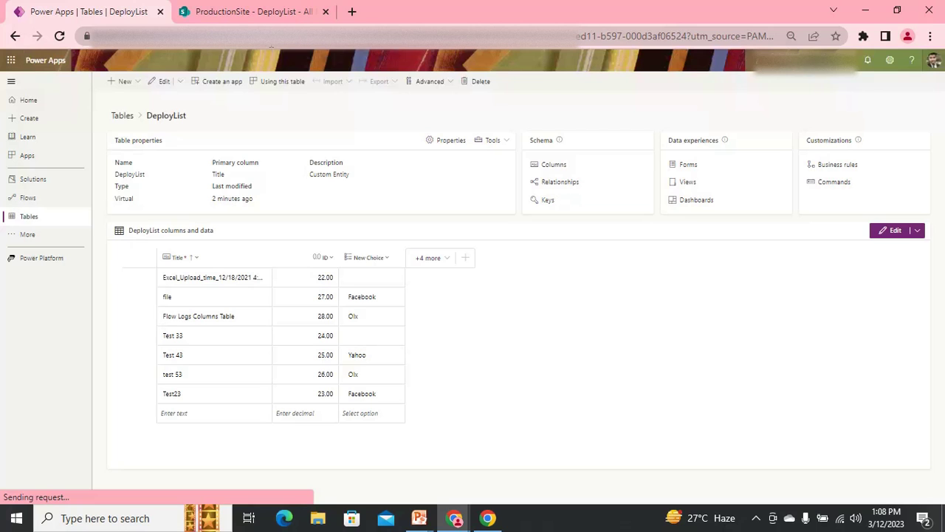
pyautogui.hotkey('alt', 'Tab')
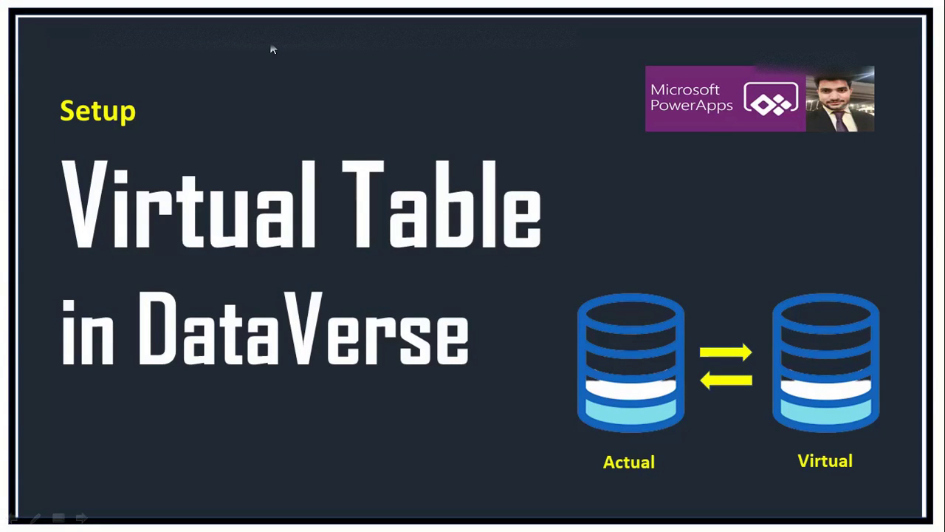